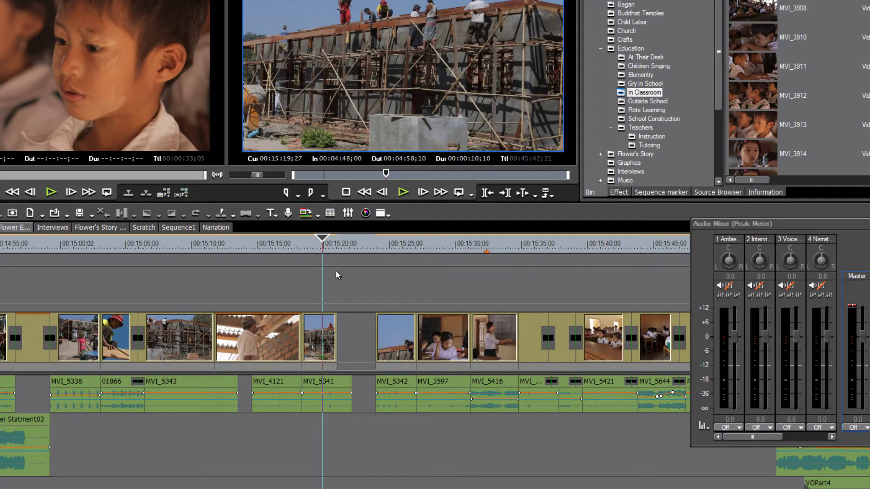
# - Scrub across the timeline gap and open the Flower's Story bin folder
pyautogui.moveTo(324, 240); pyautogui.dragTo(331, 256)
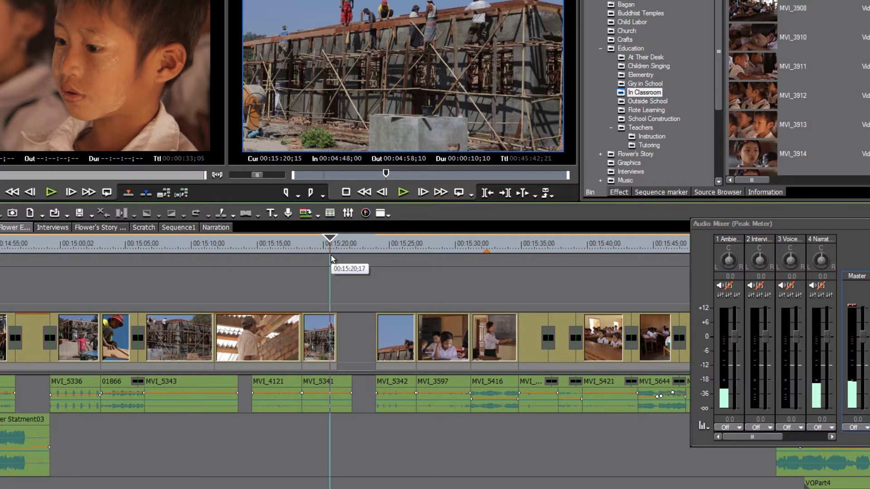
pyautogui.click(633, 154)
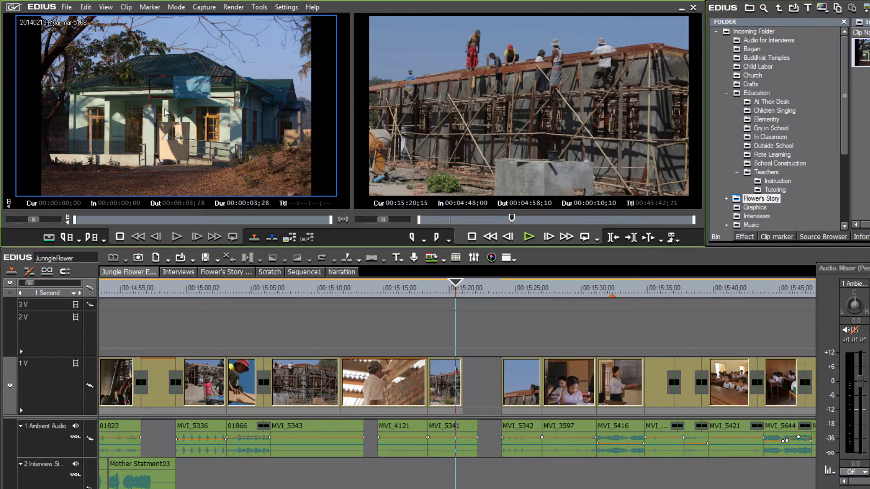
# - Drop the loaded photo from the Player onto the 2V track near 00:15:20
pyautogui.moveTo(166, 111); pyautogui.dragTo(482, 331)
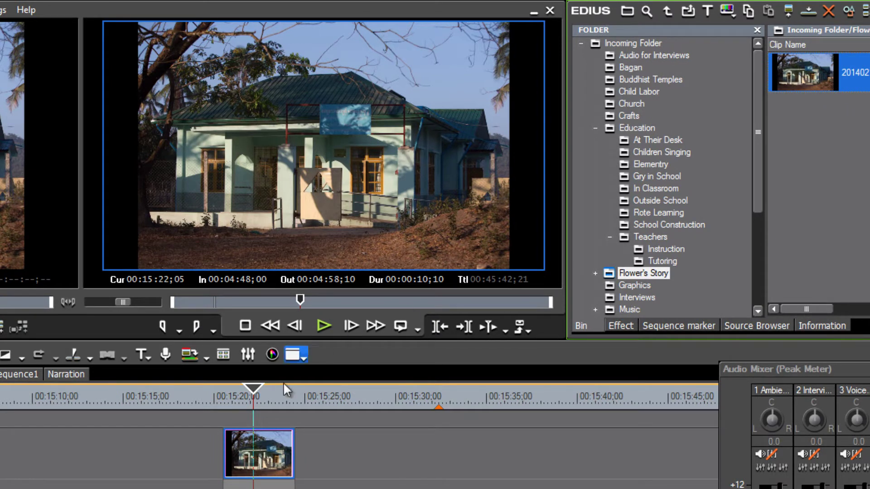
pyautogui.click(256, 394)
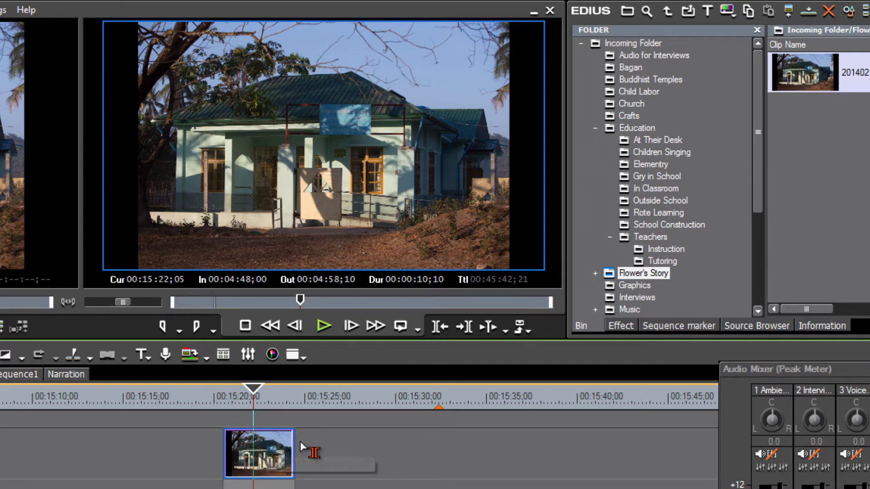
# - Trim, then stretch the photo clip's right edge so it ends at 00:15:28;13
pyautogui.moveTo(301, 447); pyautogui.dragTo(246, 447)
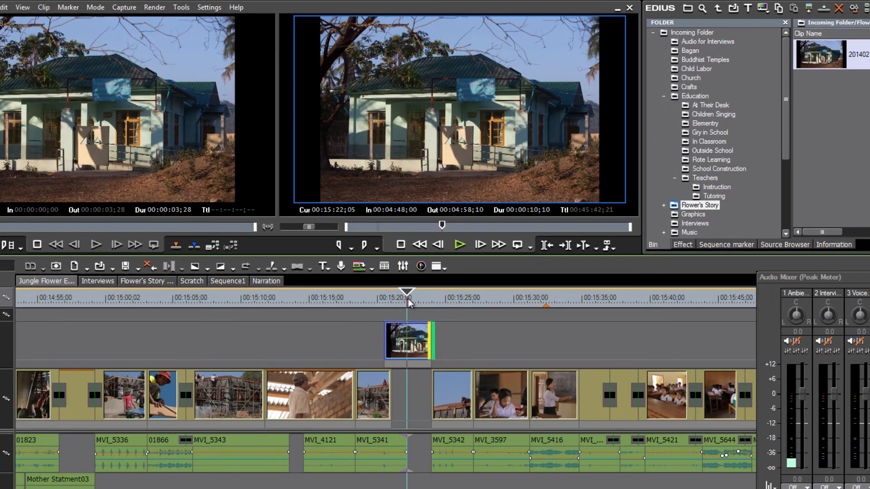
pyautogui.moveTo(431, 335); pyautogui.dragTo(440, 334)
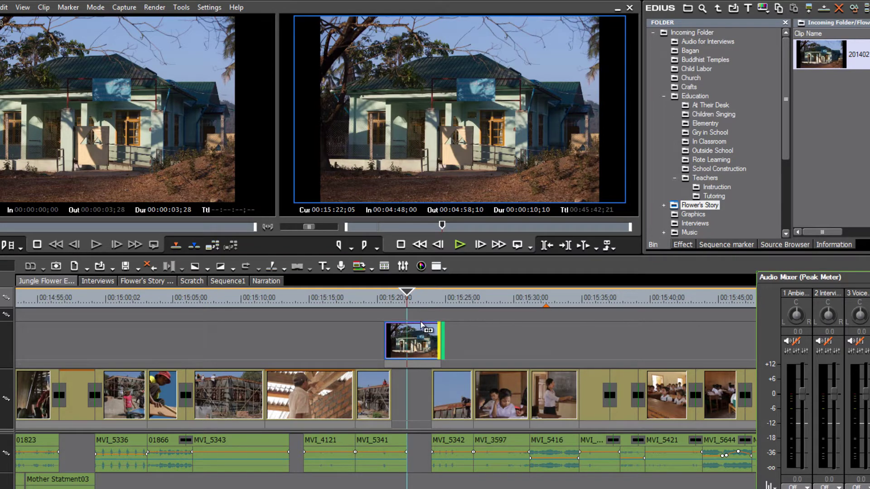
pyautogui.moveTo(438, 338); pyautogui.dragTo(490, 339)
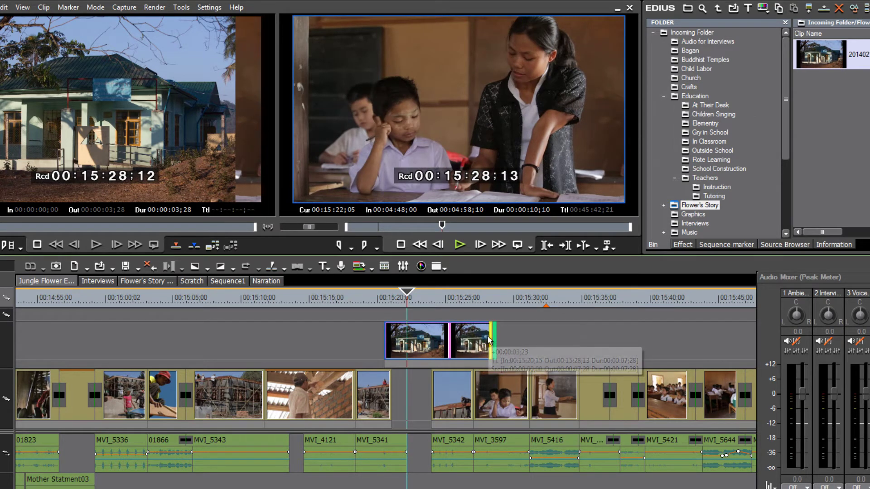
# - Change the default Still Image Duration under User Settings > Source > Duration
pyautogui.click(211, 7)
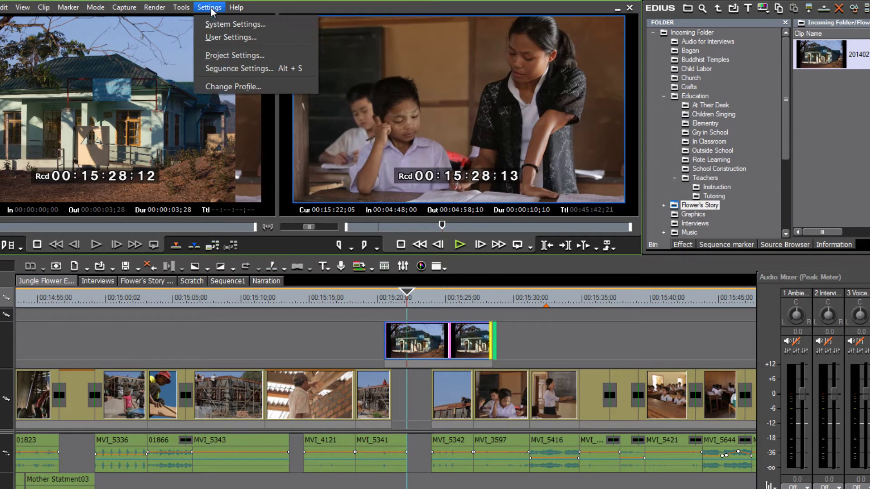
pyautogui.click(218, 38)
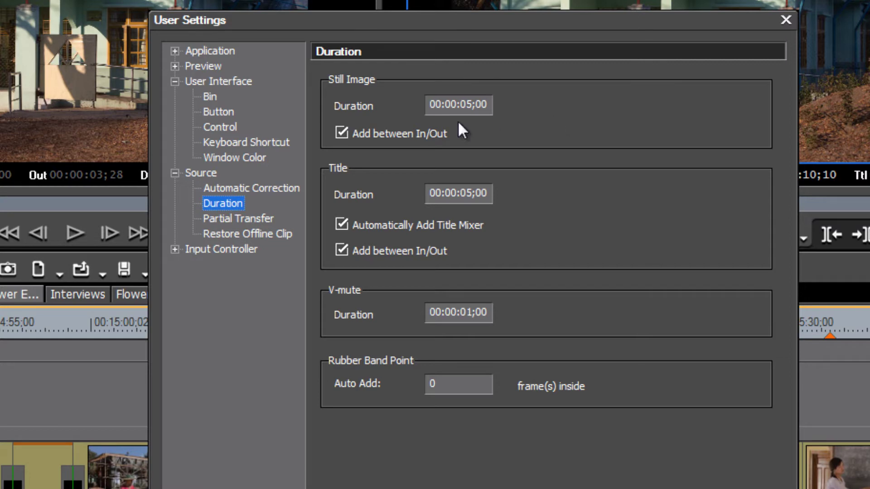
pyautogui.moveTo(466, 108)
pyautogui.mouseDown()
pyautogui.moveTo(467, 77)
pyautogui.moveTo(474, 102)
pyautogui.moveTo(473, 93)
pyautogui.mouseUp()
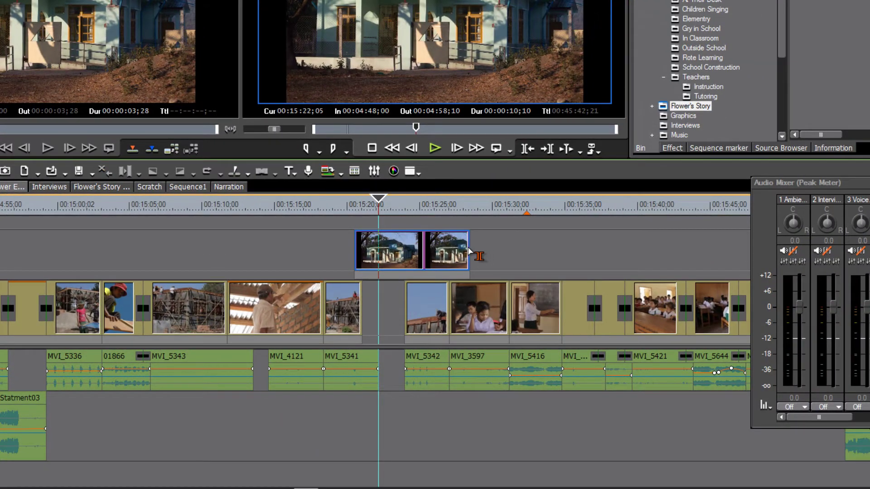
# - Trim the still clip's in and out points to fit exactly between MVI_5341 and MVI_5342 on 1V
pyautogui.moveTo(476, 253)
pyautogui.mouseDown()
pyautogui.moveTo(696, 249)
pyautogui.moveTo(467, 251)
pyautogui.mouseUp()
pyautogui.click(351, 250)
pyautogui.moveTo(349, 250)
pyautogui.mouseDown()
pyautogui.moveTo(161, 250)
pyautogui.moveTo(361, 248)
pyautogui.mouseUp()
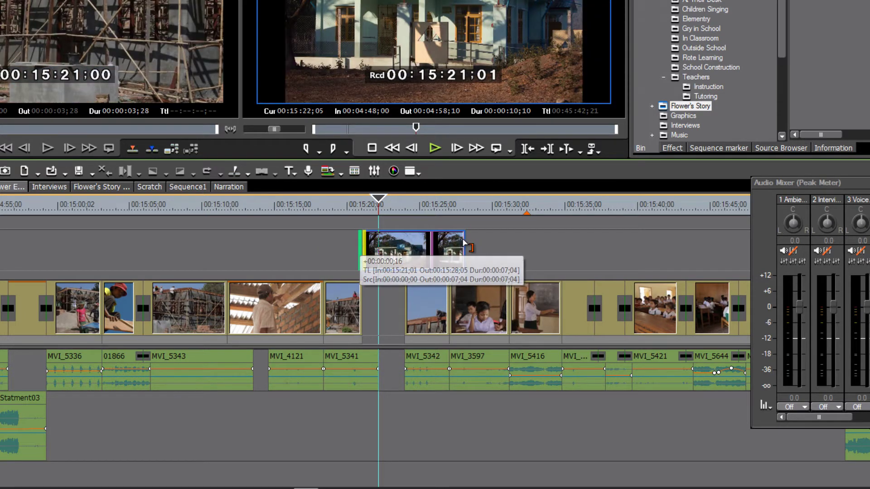
pyautogui.moveTo(463, 251); pyautogui.dragTo(383, 308)
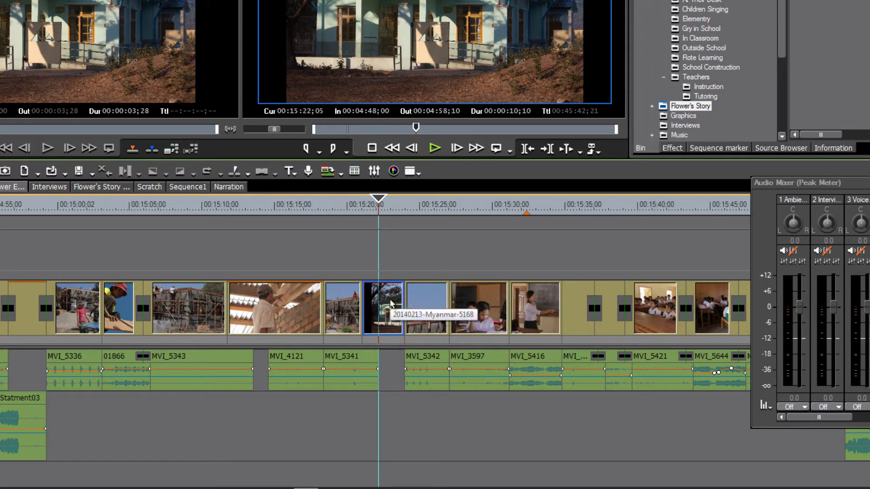
# - Open the photo clip's Layouter, glance at the Crop view, and return to Transform
pyautogui.rightClick(391, 303)
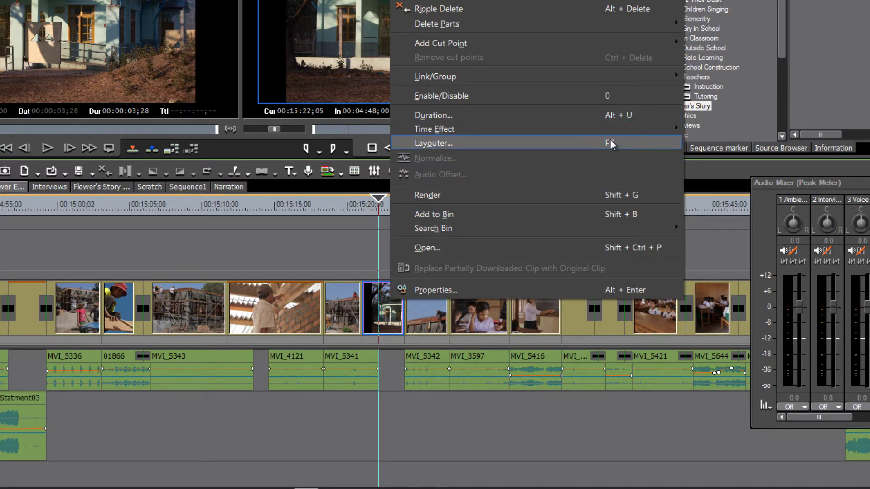
pyautogui.click(481, 146)
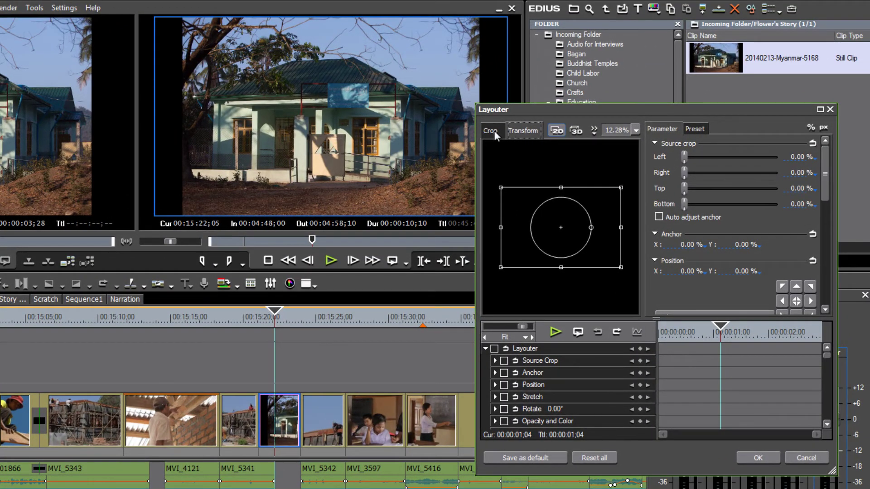
pyautogui.click(494, 130)
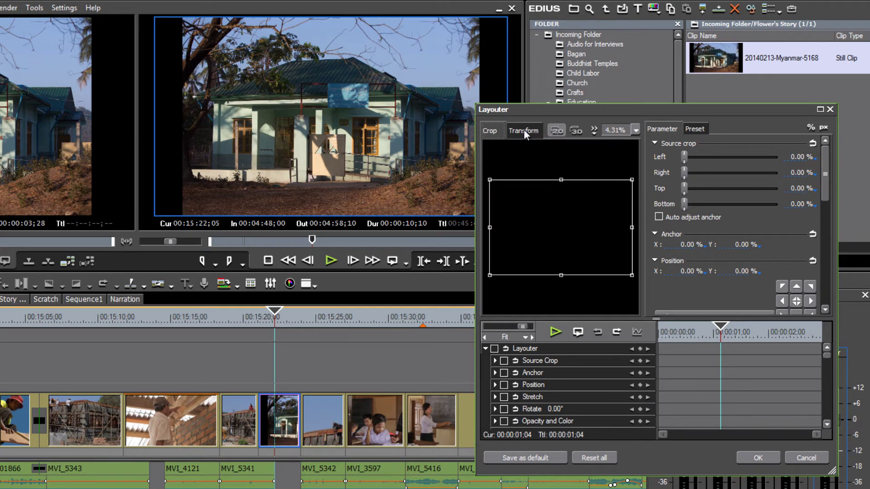
pyautogui.click(521, 130)
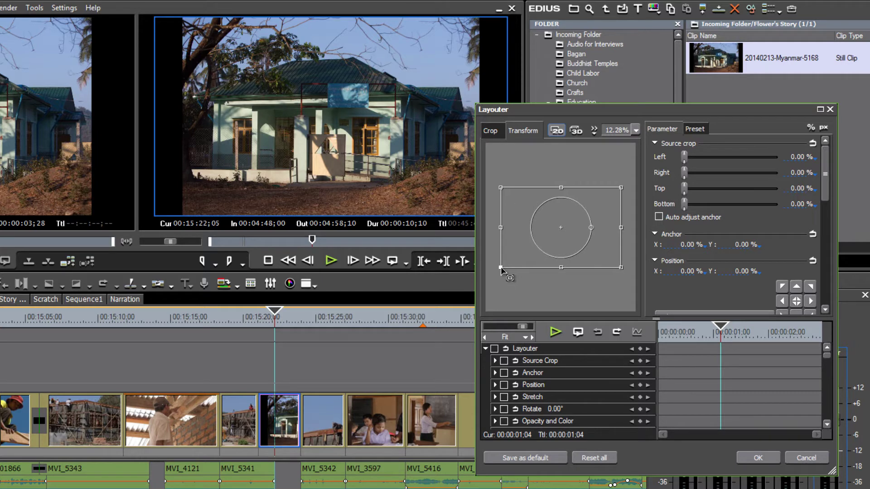
# - Enlarge the photo slightly past the frame edges and move the Layouter aside
pyautogui.moveTo(501, 268); pyautogui.dragTo(476, 279)
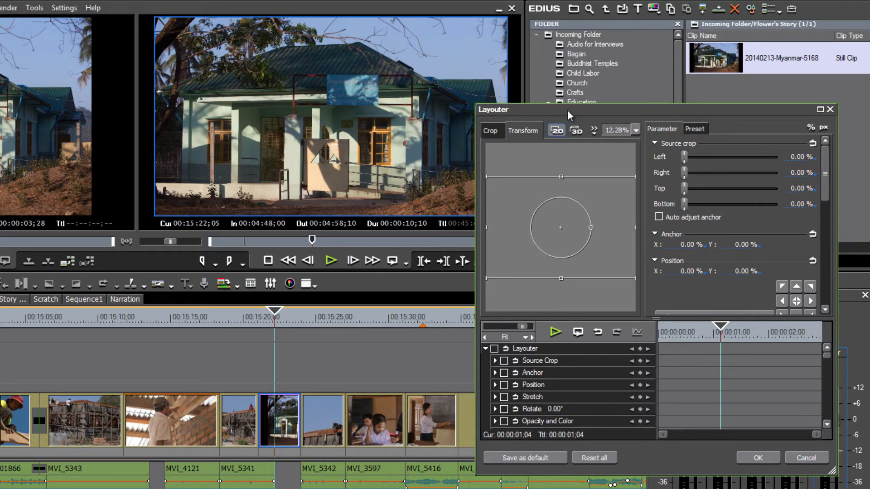
pyautogui.moveTo(582, 110); pyautogui.dragTo(669, 109)
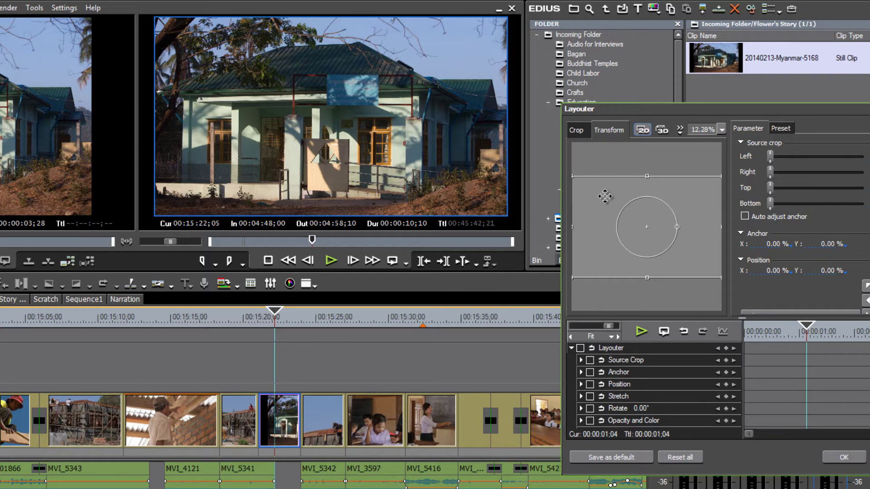
# - Shift the photo to X position 0.40% and scale it up further on the building
pyautogui.moveTo(605, 196); pyautogui.dragTo(605, 193)
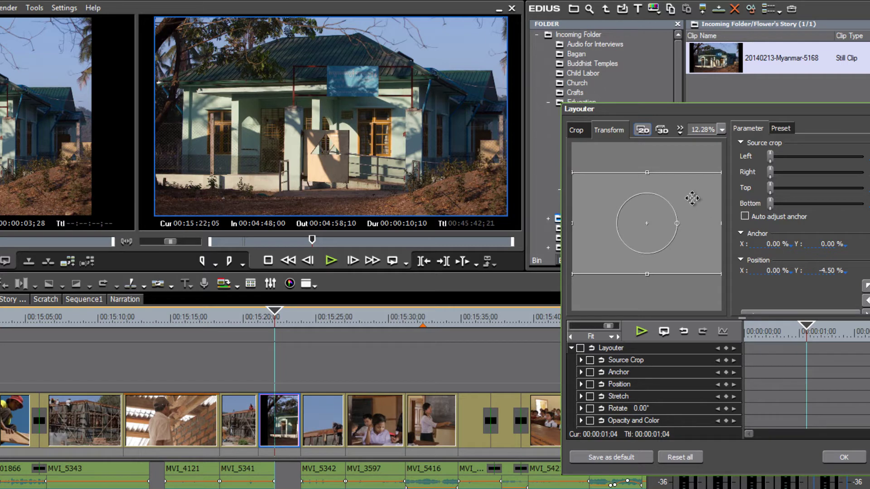
pyautogui.moveTo(692, 197); pyautogui.dragTo(693, 202)
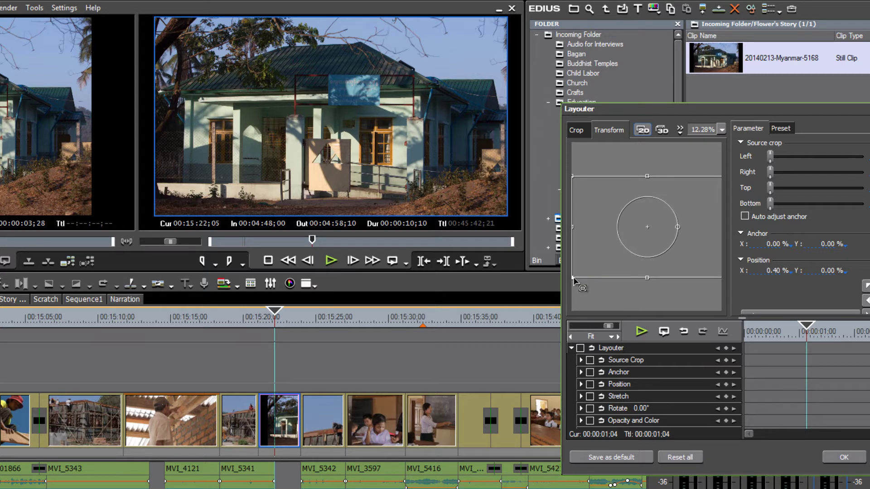
pyautogui.moveTo(573, 278); pyautogui.dragTo(557, 286)
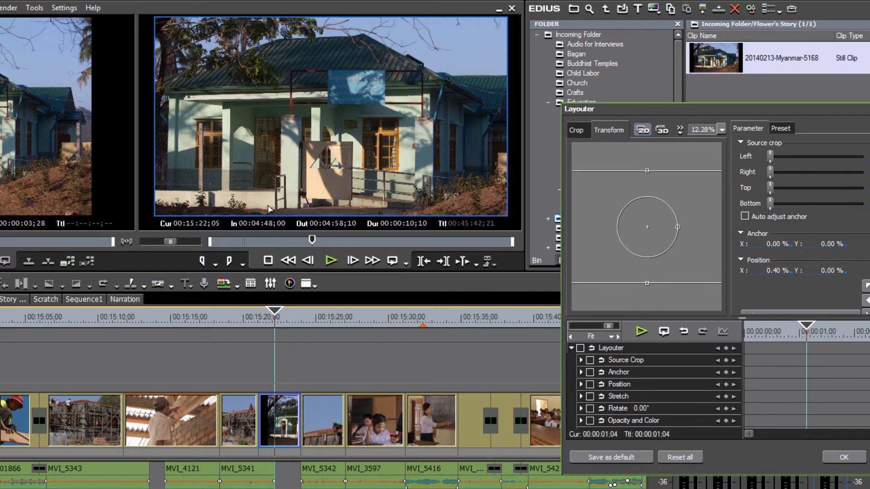
# - Bring the Layouter back on screen, keep Stretch at 41.30%, and nudge the framing slightly left
pyautogui.moveTo(822, 107); pyautogui.dragTo(751, 62)
pyautogui.moveTo(841, 115); pyautogui.dragTo(842, 162)
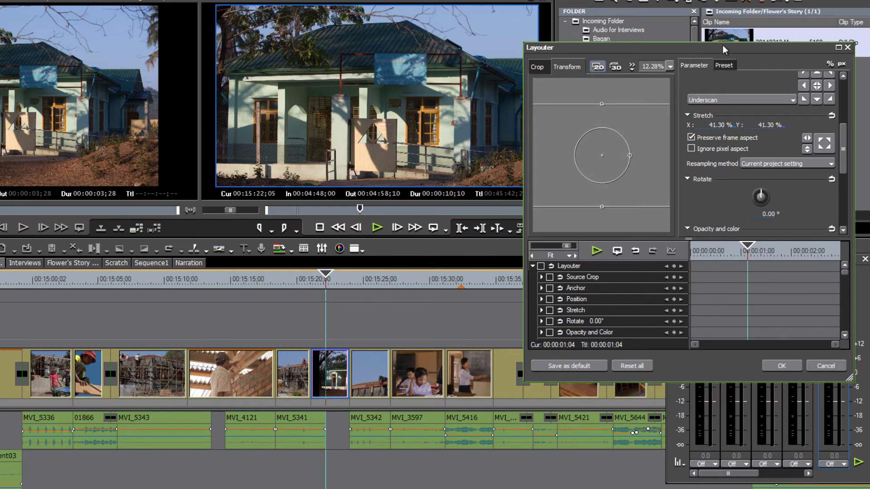
pyautogui.moveTo(727, 44); pyautogui.dragTo(752, 55)
pyautogui.click(397, 123)
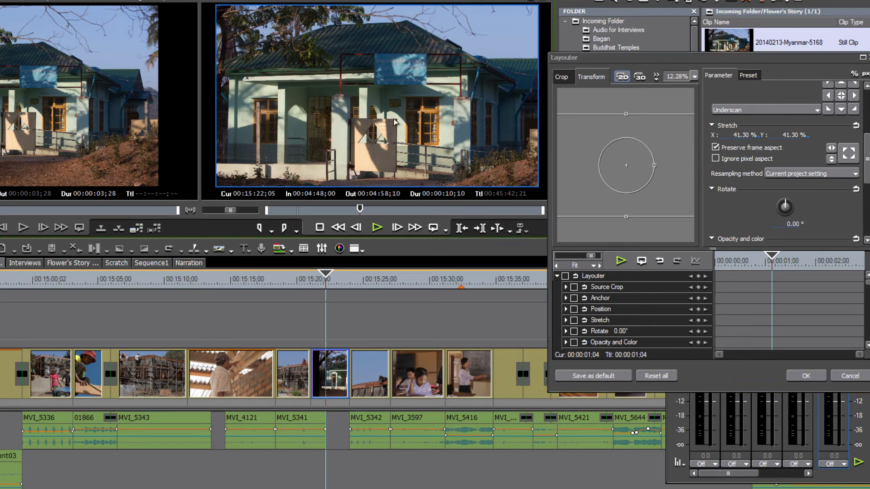
pyautogui.moveTo(675, 159); pyautogui.dragTo(673, 157)
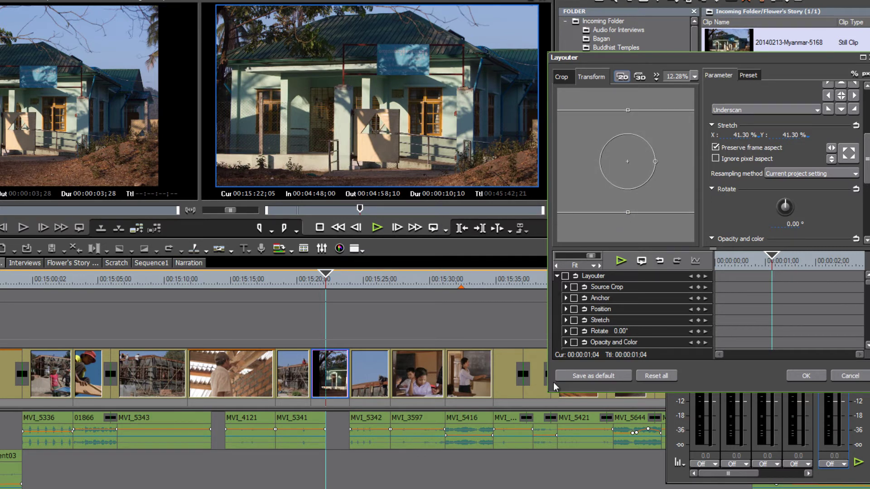
# - Reduce the photo's Stretch to 39.50% and return the Layouter playhead to 00:00:00:00
pyautogui.moveTo(547, 393); pyautogui.dragTo(428, 438)
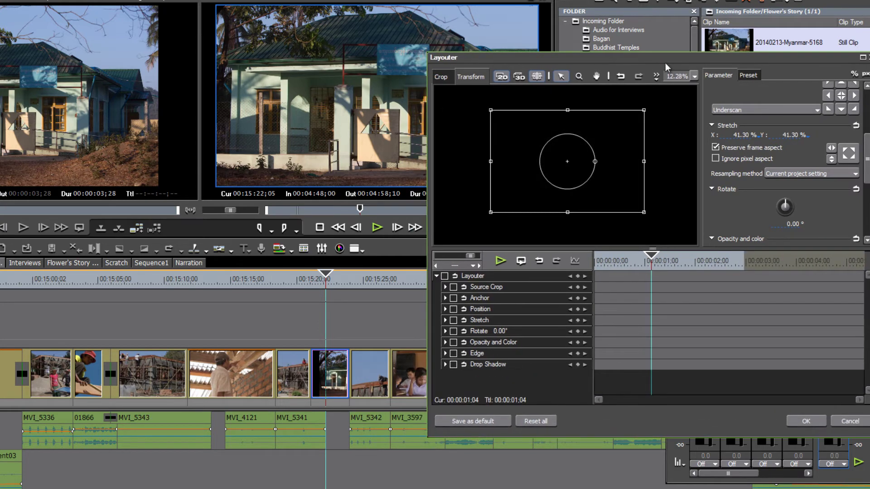
pyautogui.moveTo(666, 61); pyautogui.dragTo(613, 221)
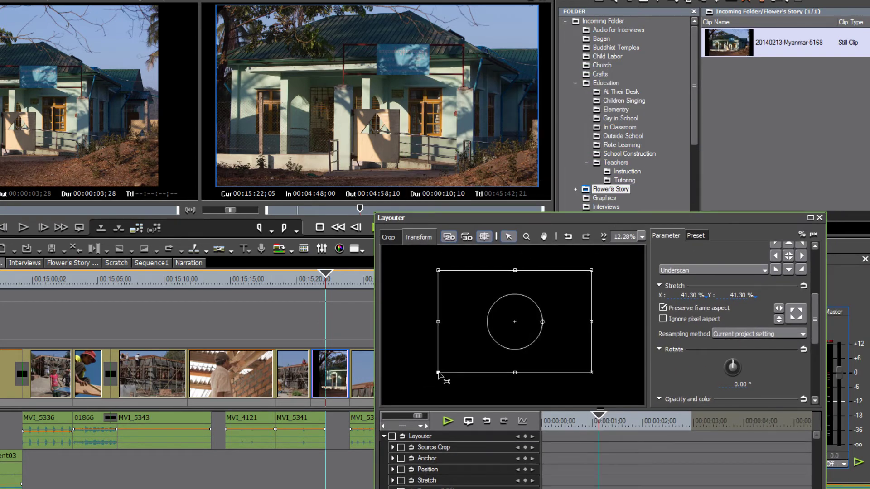
pyautogui.moveTo(439, 373); pyautogui.dragTo(440, 372)
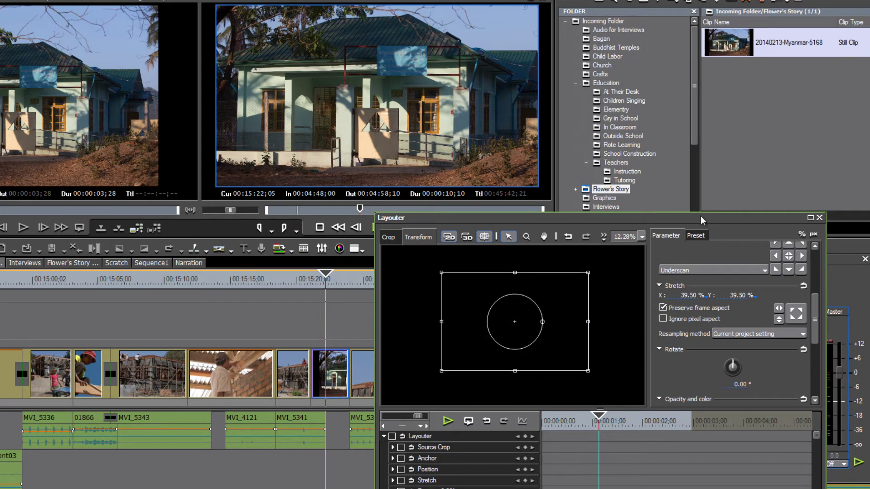
pyautogui.moveTo(710, 214); pyautogui.dragTo(731, 213)
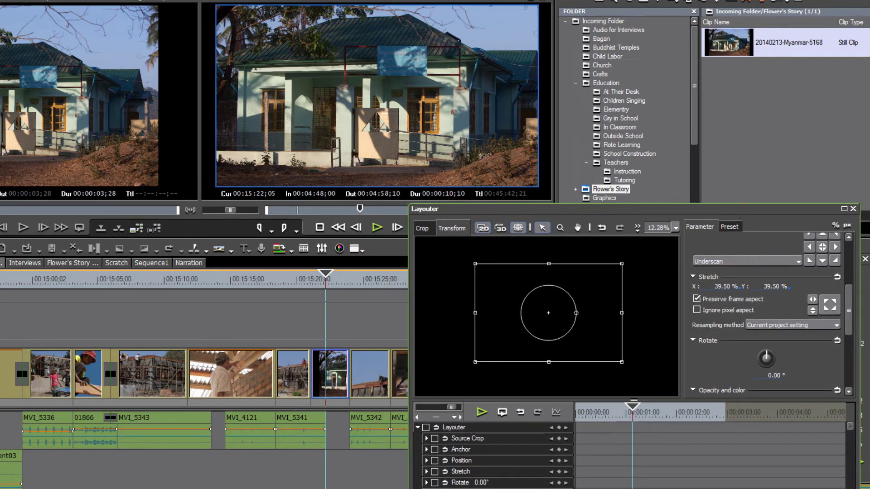
pyautogui.moveTo(632, 406); pyautogui.dragTo(562, 408)
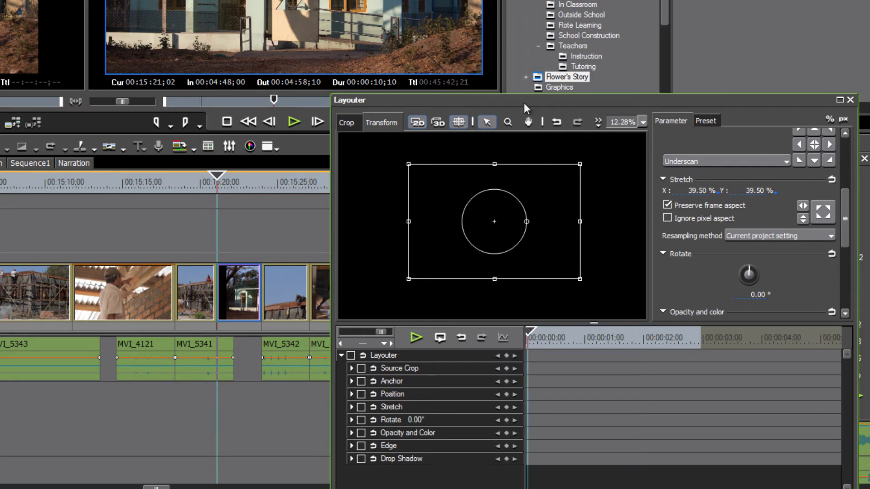
# - Enable the photo's Layouter effect and add starting keyframes on every parameter, keeping 39.50% stretch
pyautogui.moveTo(524, 102); pyautogui.dragTo(576, 97)
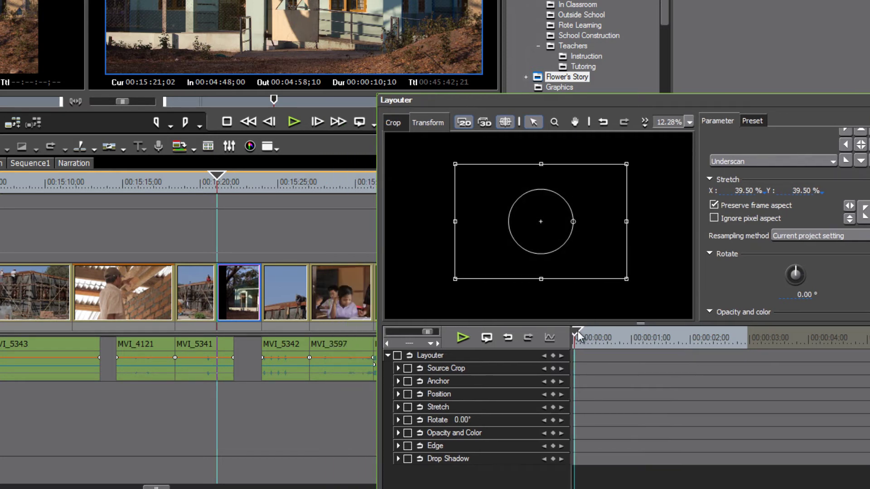
pyautogui.moveTo(578, 331)
pyautogui.mouseDown()
pyautogui.moveTo(744, 337)
pyautogui.moveTo(572, 336)
pyautogui.moveTo(817, 337)
pyautogui.moveTo(573, 336)
pyautogui.mouseUp()
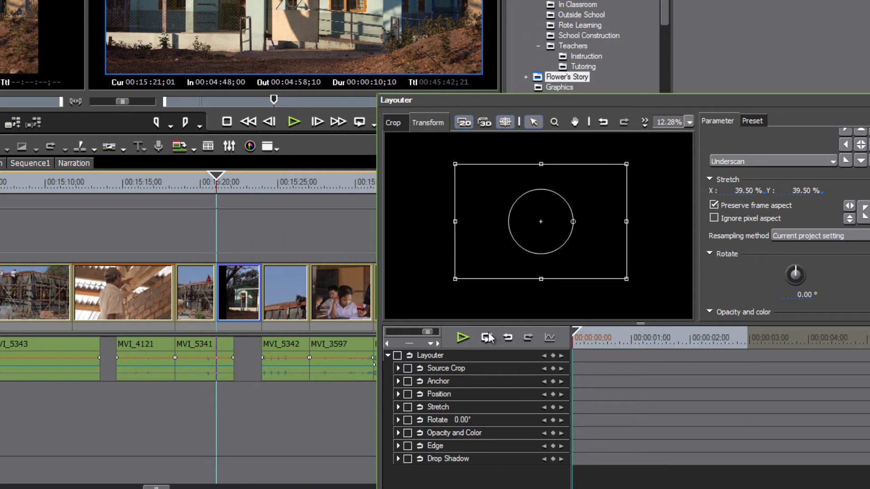
pyautogui.click(397, 356)
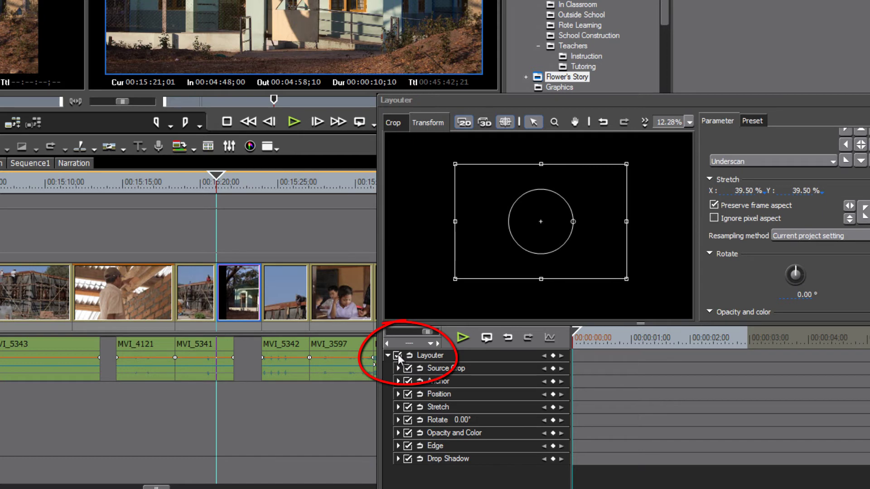
pyautogui.click(553, 357)
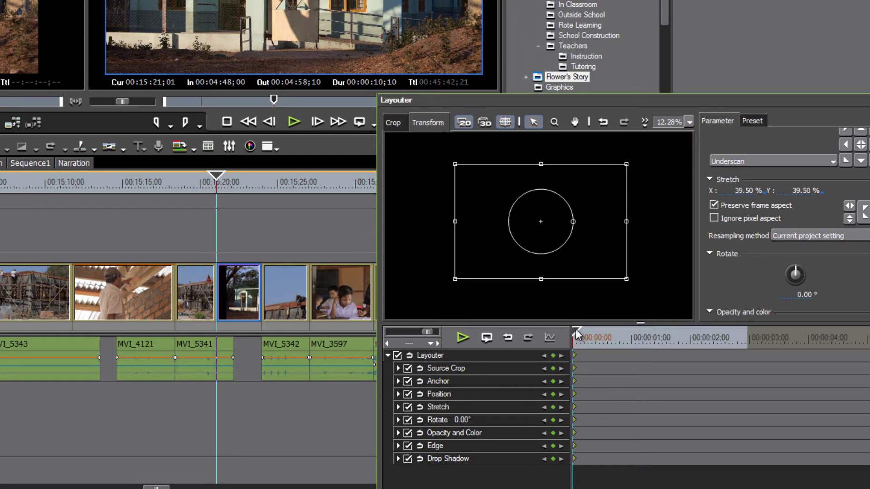
pyautogui.moveTo(575, 329); pyautogui.dragTo(839, 334)
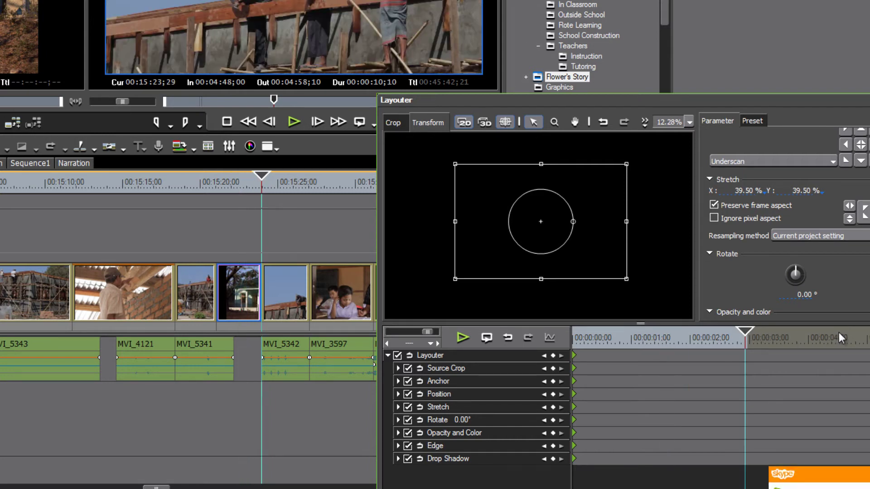
pyautogui.moveTo(775, 101); pyautogui.dragTo(741, 12)
# - Apply the layout and add default dissolves at the photo's incoming and outgoing cuts
pyautogui.click(789, 435)
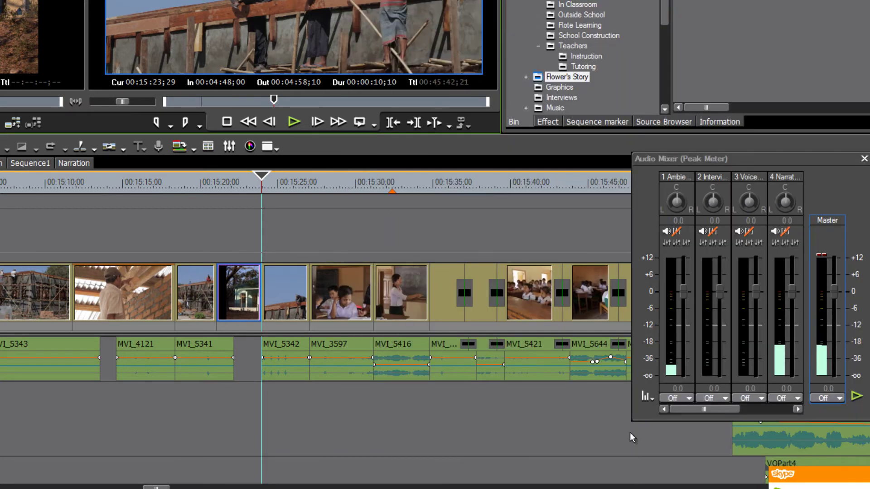
pyautogui.moveTo(267, 184); pyautogui.dragTo(216, 194)
pyautogui.click(205, 294)
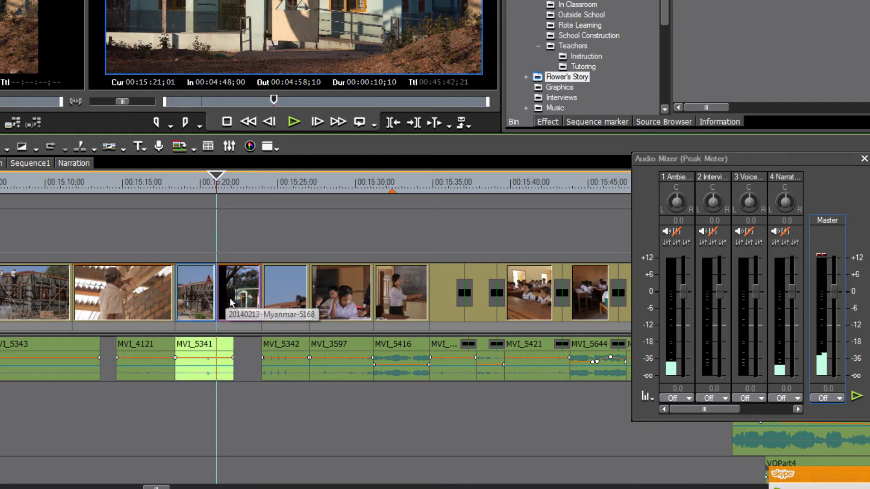
pyautogui.hotkey('ctrl', 'p')
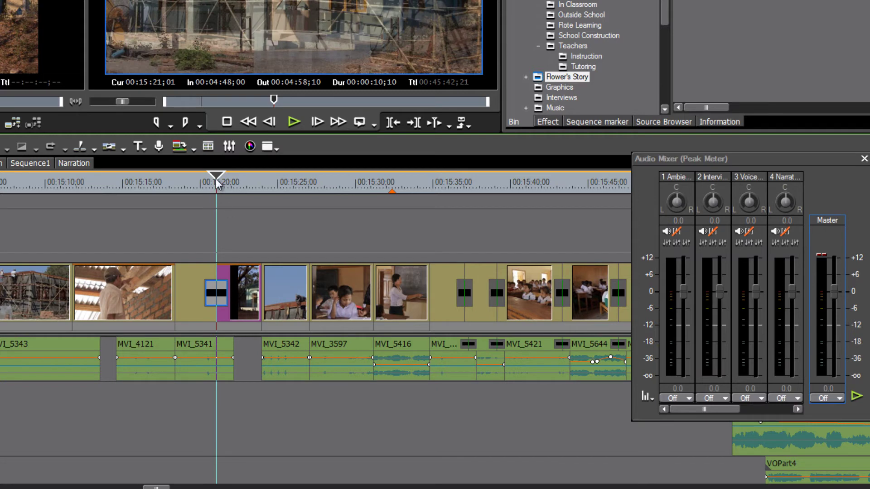
pyautogui.moveTo(216, 181); pyautogui.dragTo(262, 202)
pyautogui.hotkey('ctrl', 'p')
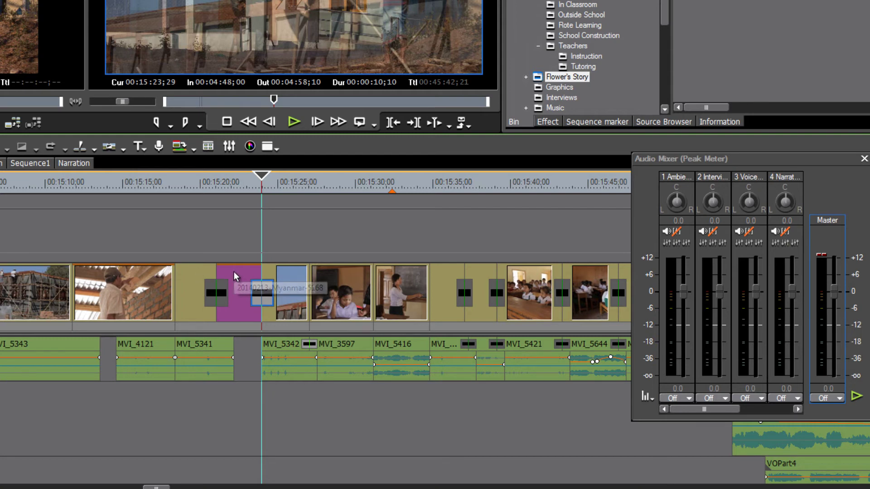
# - Review the opening dissolve in the preview, then bring up the clinic photo clip's options menu
pyautogui.click(234, 196)
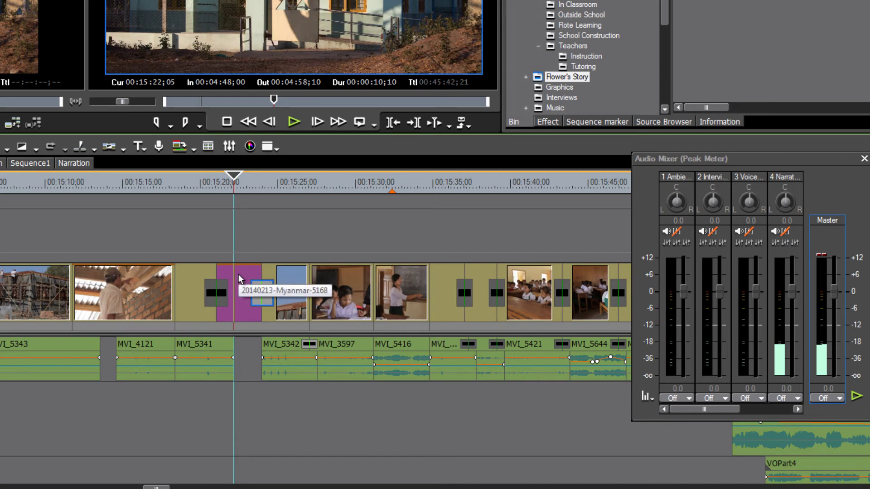
pyautogui.moveTo(237, 176)
pyautogui.mouseDown()
pyautogui.moveTo(213, 181)
pyautogui.moveTo(240, 183)
pyautogui.moveTo(233, 187)
pyautogui.mouseUp()
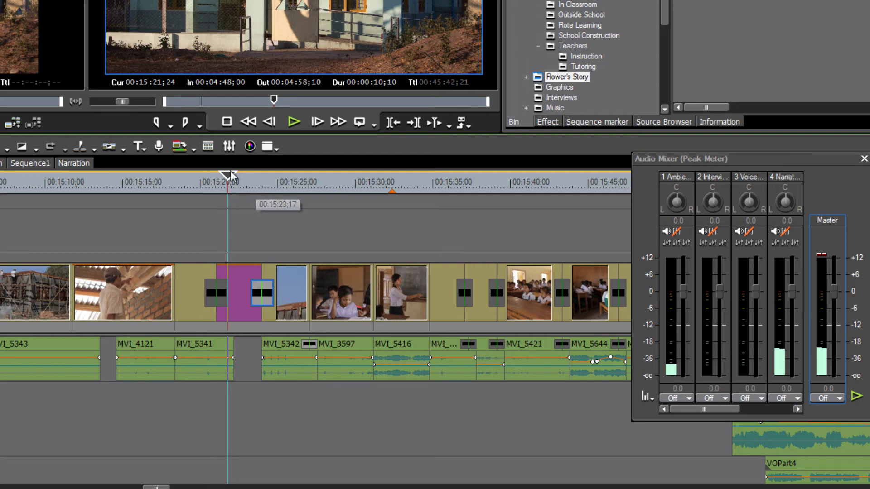
pyautogui.moveTo(229, 175)
pyautogui.mouseDown()
pyautogui.moveTo(207, 177)
pyautogui.moveTo(221, 182)
pyautogui.mouseUp()
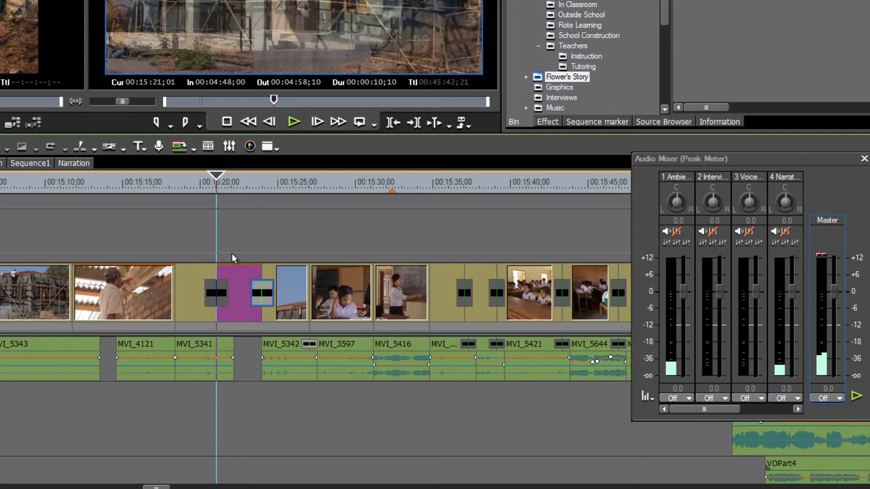
pyautogui.click(229, 187)
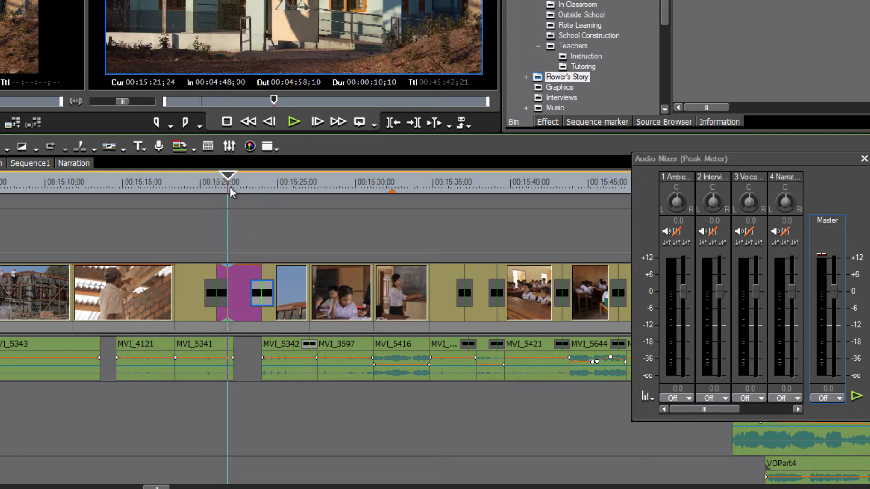
pyautogui.click(236, 282)
pyautogui.rightClick(236, 282)
# - Reopen the photo's Layouter and drag every parameter's keyframes back to 00:00:00;00
pyautogui.click(285, 112)
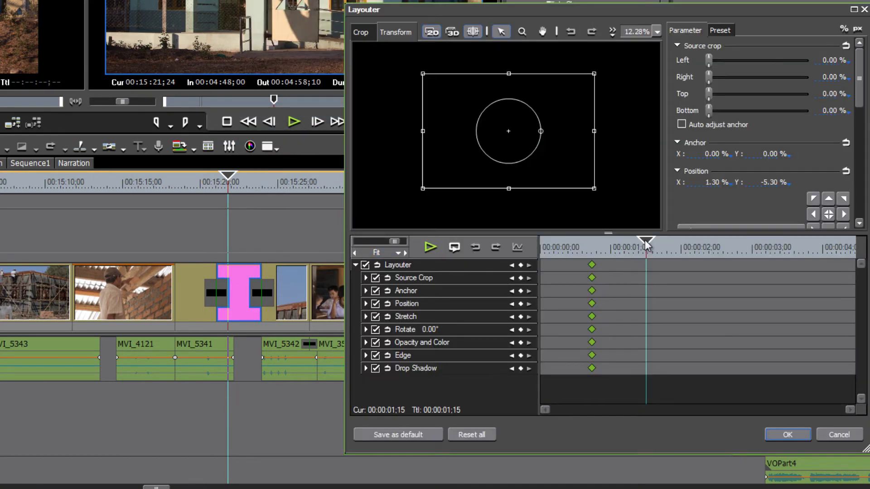
pyautogui.click(242, 280)
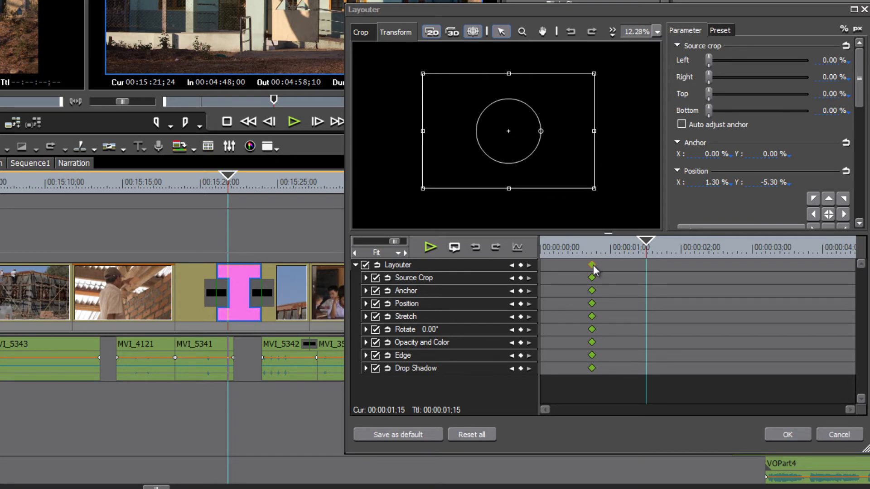
pyautogui.click(540, 254)
pyautogui.moveTo(538, 254)
pyautogui.mouseDown()
pyautogui.moveTo(586, 254)
pyautogui.moveTo(526, 256)
pyautogui.mouseUp()
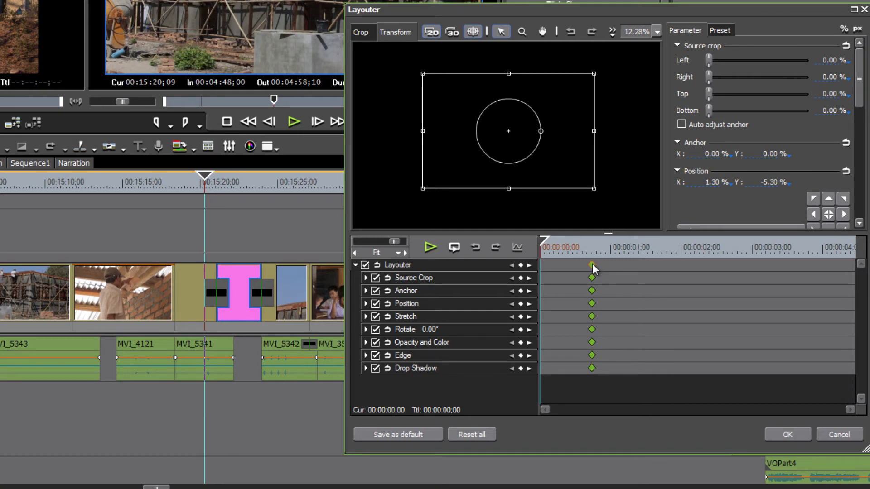
pyautogui.moveTo(590, 264); pyautogui.dragTo(524, 262)
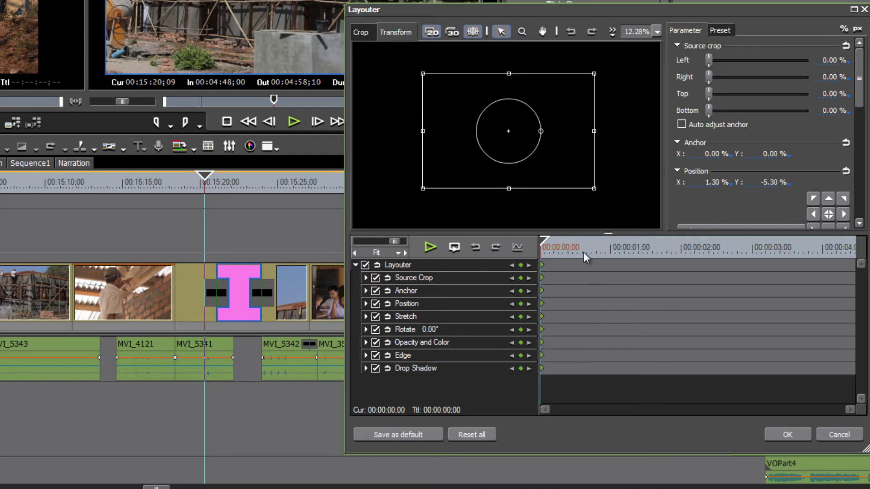
# - Add an end keyframe at 00:00:04;13 with the photo enlarged slightly, then preview the push-in
pyautogui.moveTo(543, 240); pyautogui.dragTo(853, 254)
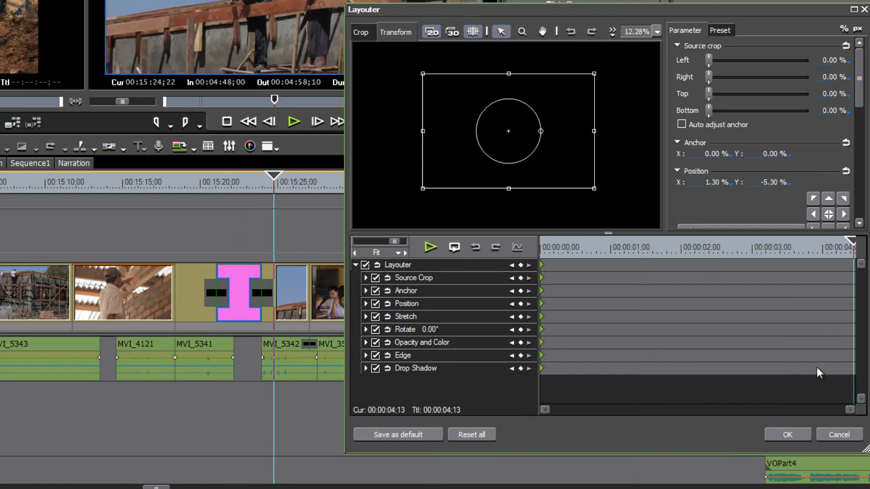
pyautogui.click(521, 265)
pyautogui.moveTo(594, 188); pyautogui.dragTo(597, 196)
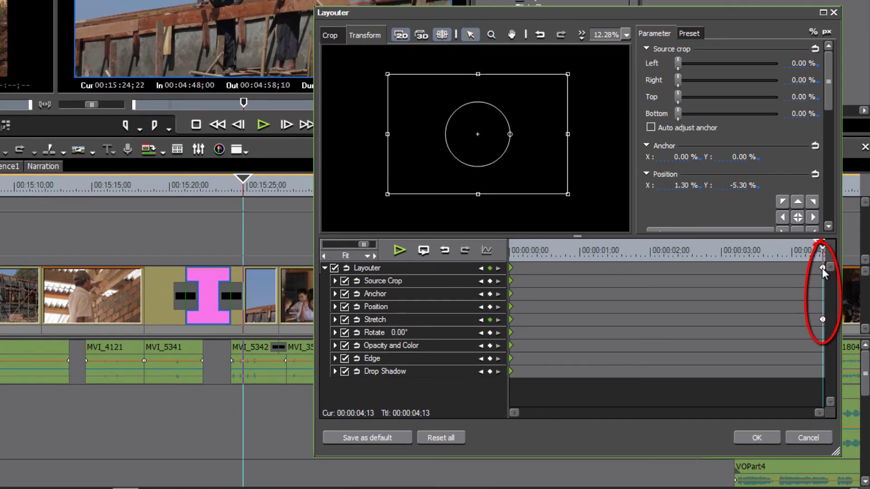
pyautogui.moveTo(823, 250); pyautogui.dragTo(629, 248)
pyautogui.moveTo(647, 304); pyautogui.dragTo(770, 309)
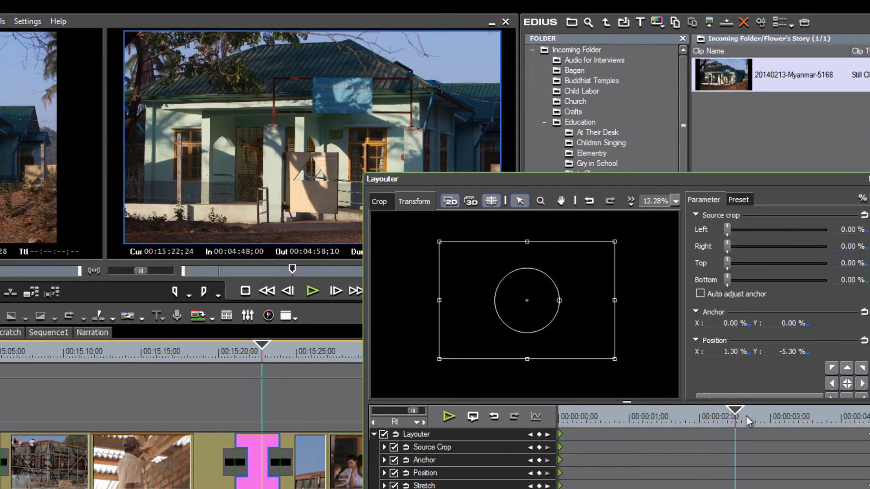
pyautogui.moveTo(803, 422)
pyautogui.mouseDown()
pyautogui.moveTo(851, 423)
pyautogui.moveTo(586, 423)
pyautogui.moveTo(793, 430)
pyautogui.mouseUp()
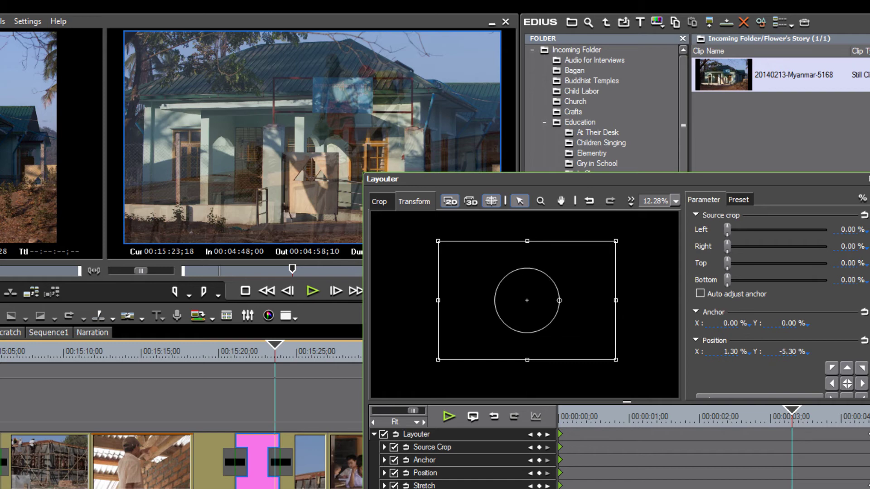
# - Close the Layouter and play the photo with its dissolves, stopping on the clinic photo
pyautogui.press('Return')
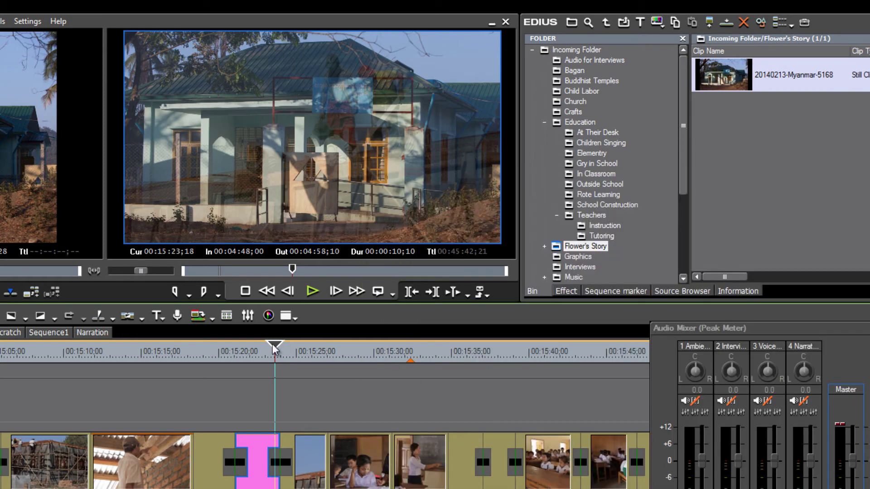
pyautogui.click(211, 352)
pyautogui.press('space')
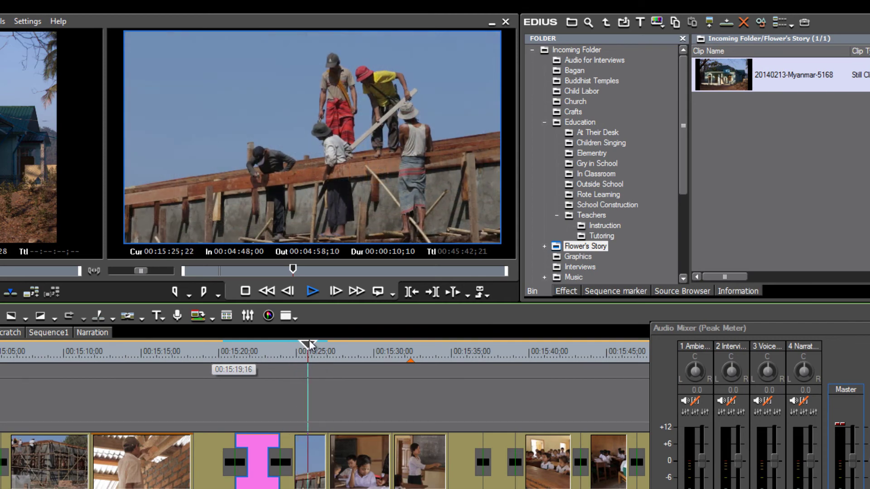
pyautogui.click(245, 356)
pyautogui.moveTo(243, 357); pyautogui.dragTo(260, 357)
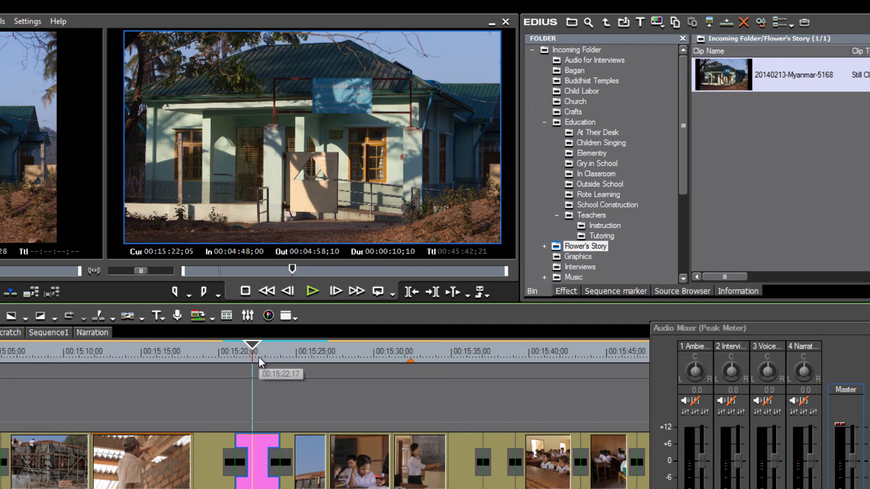
# - Reopen the Layouter at the photo's end keyframe and set Stretch X to about 41.80%
pyautogui.rightClick(258, 448)
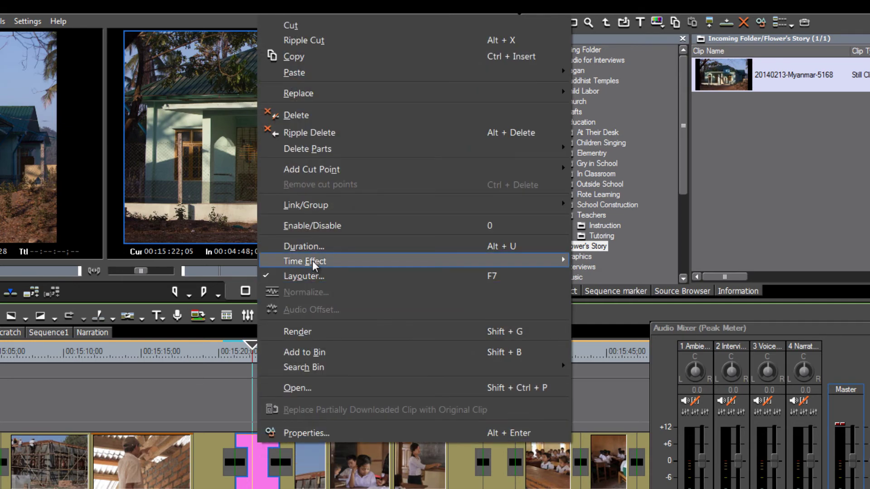
pyautogui.click(303, 276)
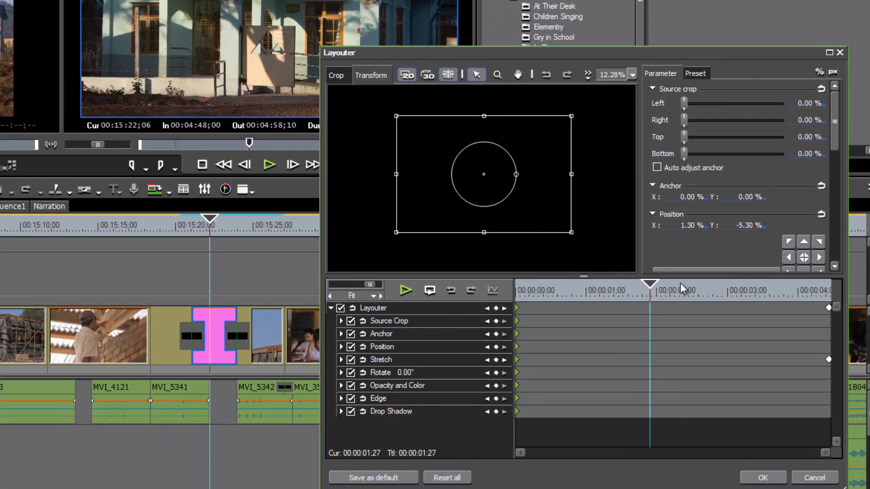
pyautogui.moveTo(672, 355); pyautogui.dragTo(869, 374)
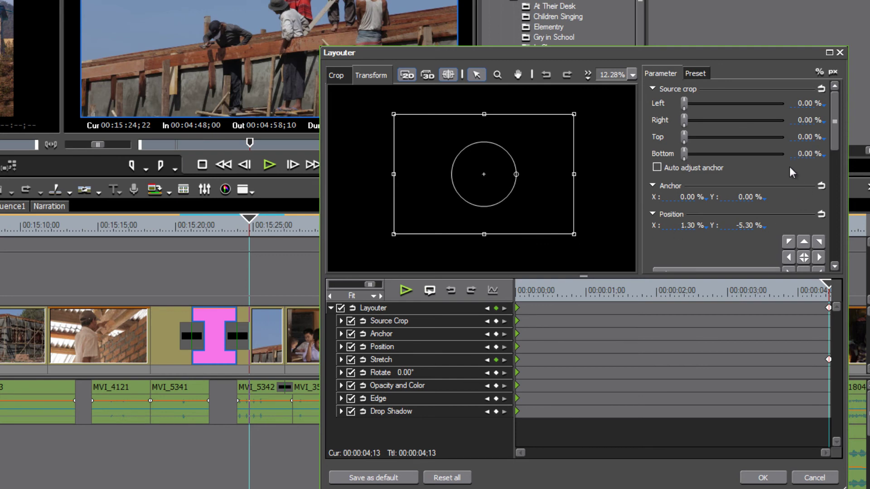
pyautogui.moveTo(837, 123); pyautogui.dragTo(837, 158)
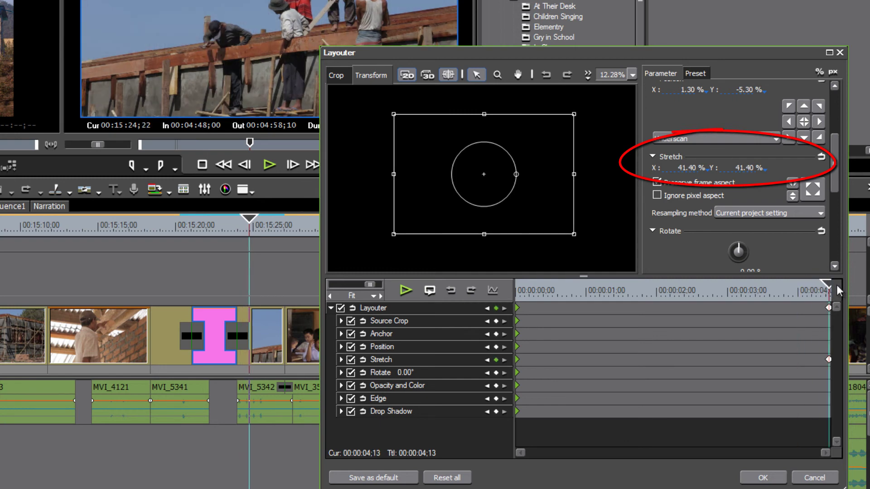
pyautogui.click(689, 168)
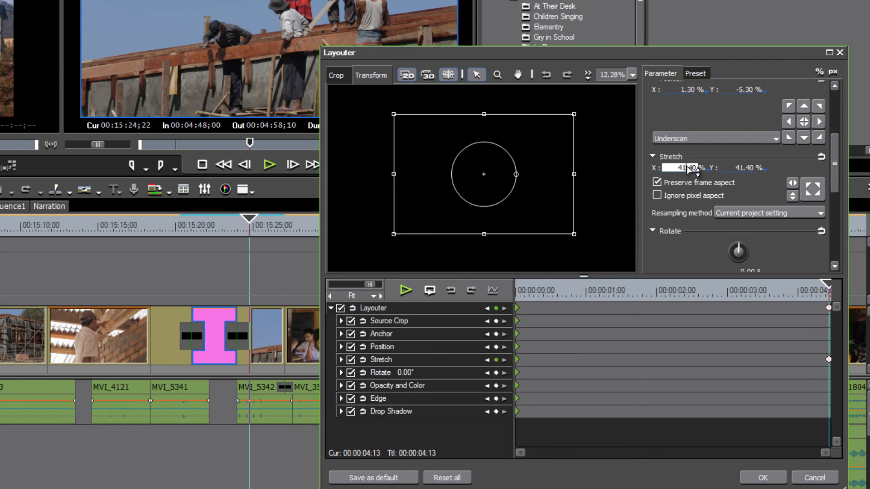
pyautogui.moveTo(688, 168); pyautogui.dragTo(689, 164)
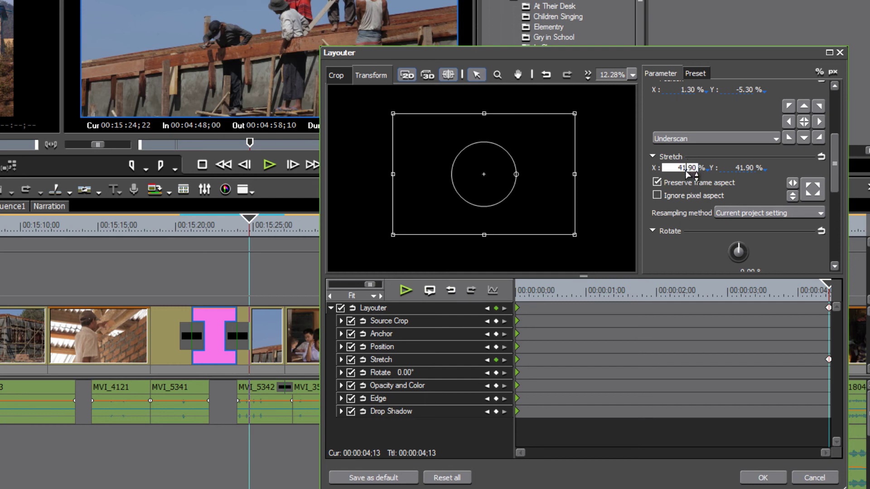
pyautogui.moveTo(689, 171); pyautogui.dragTo(689, 181)
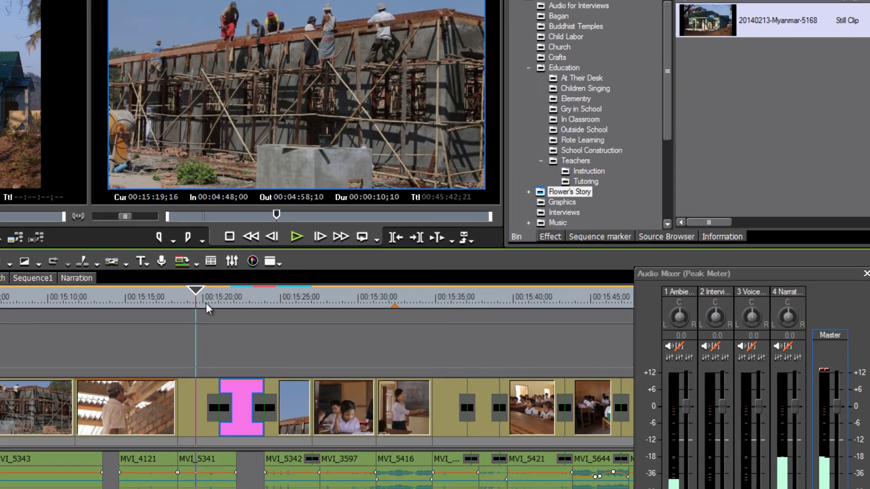
pyautogui.moveTo(206, 304); pyautogui.dragTo(246, 297)
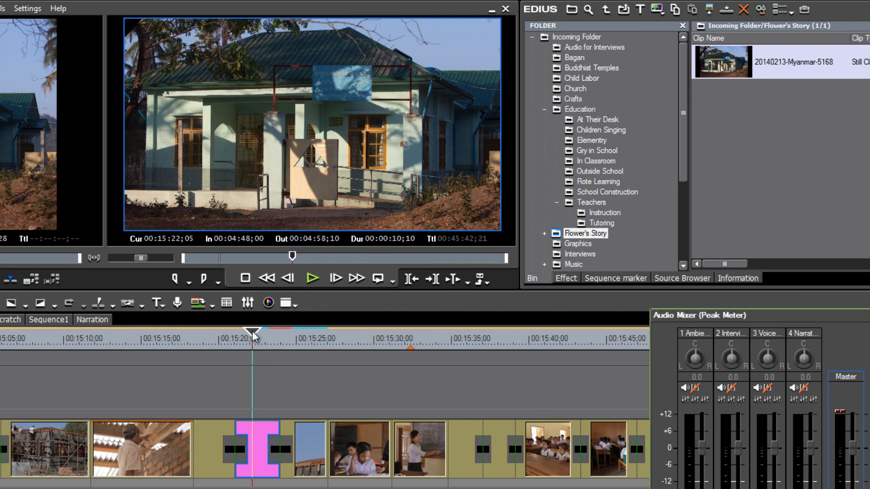
pyautogui.moveTo(261, 339); pyautogui.dragTo(257, 341)
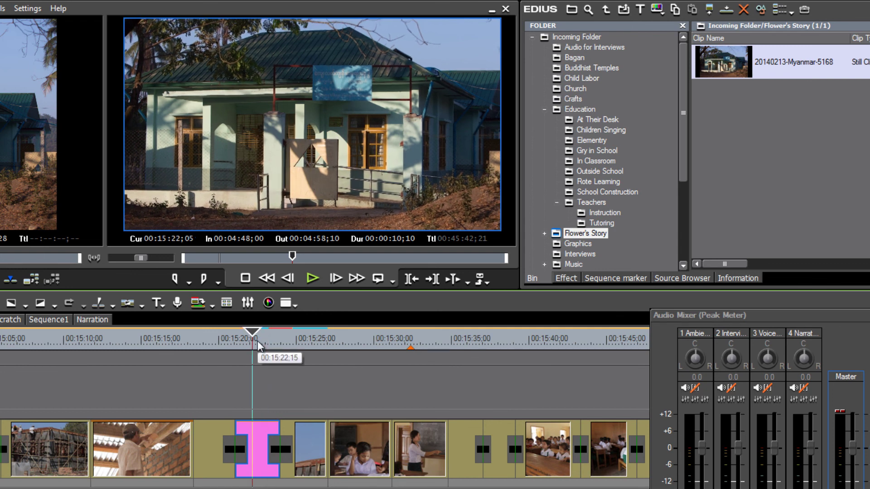
pyautogui.moveTo(258, 341)
pyautogui.mouseDown()
pyautogui.moveTo(244, 340)
pyautogui.moveTo(253, 340)
pyautogui.mouseUp()
pyautogui.press('space')
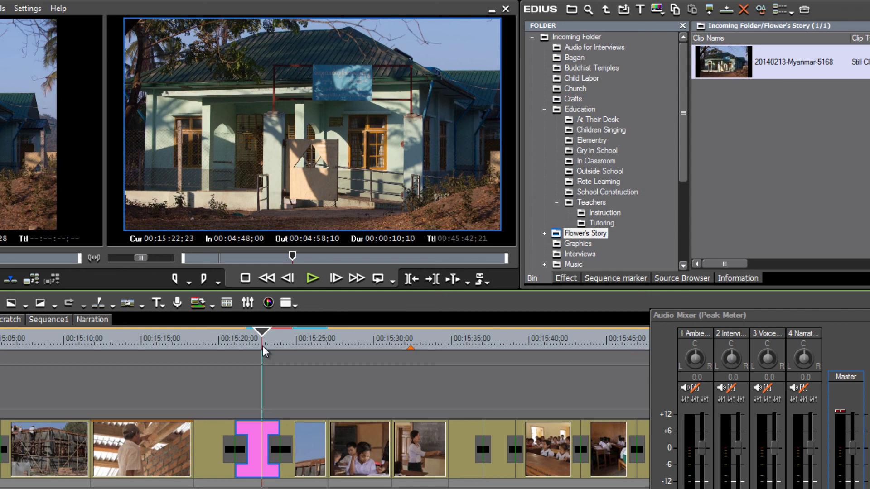
pyautogui.press('F7')
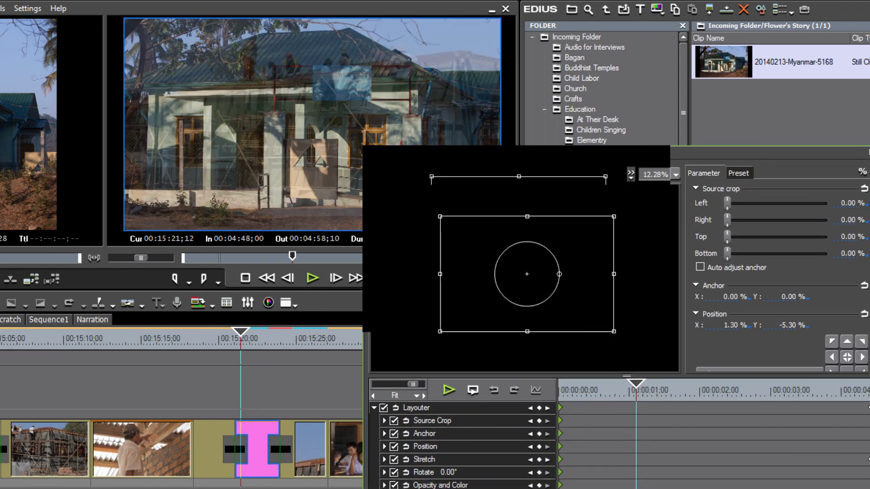
pyautogui.press('Escape')
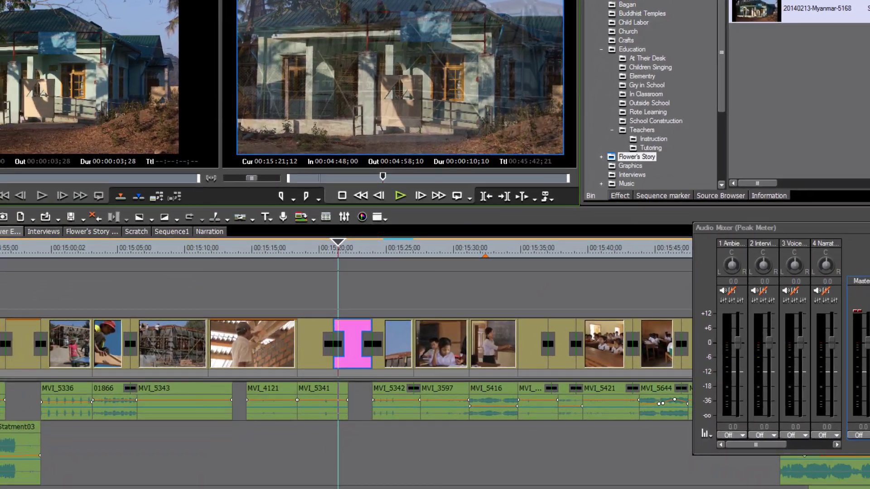